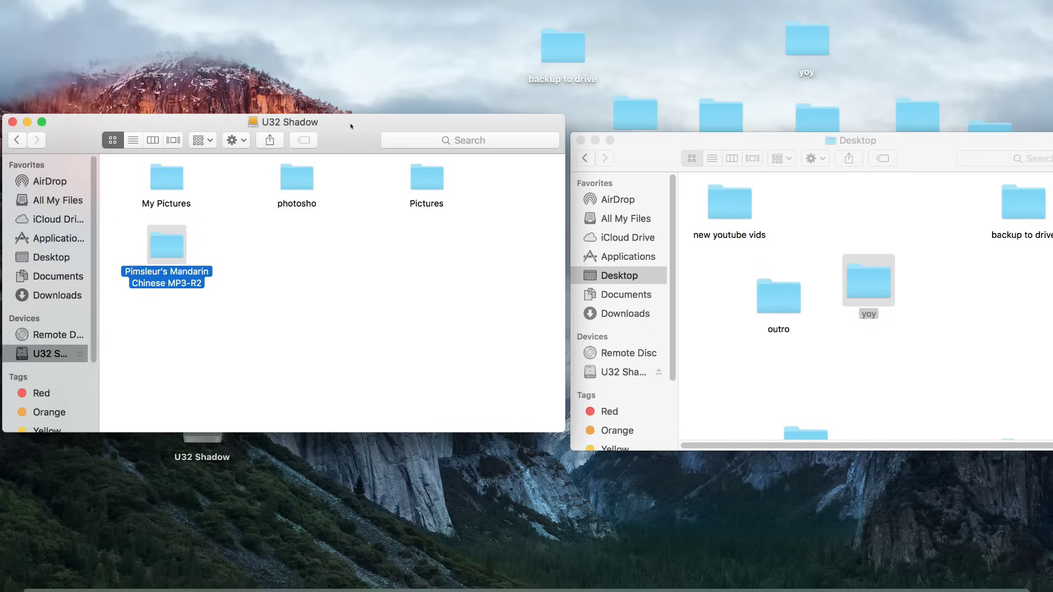
# Drag Pimsleur's Mandarin Chinese MP3-R2 from U32 Shadow into the Desktop window, keeping the original.
pyautogui.moveTo(353, 127)
pyautogui.mouseDown()
pyautogui.moveTo(345, 166)
pyautogui.moveTo(362, 132)
pyautogui.mouseUp()
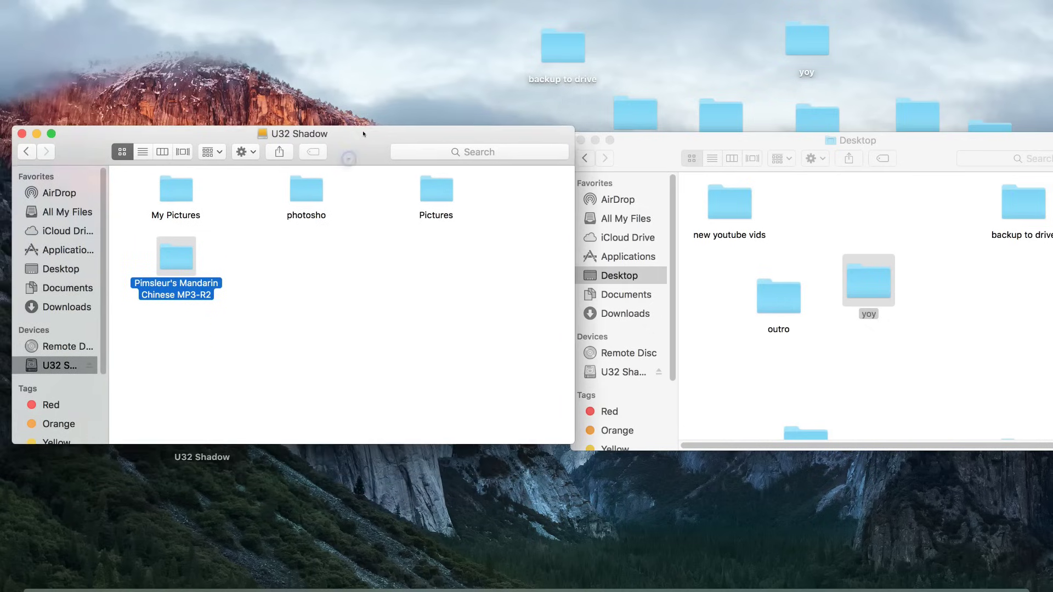
pyautogui.moveTo(897, 152)
pyautogui.mouseDown()
pyautogui.moveTo(897, 125)
pyautogui.moveTo(897, 137)
pyautogui.mouseUp()
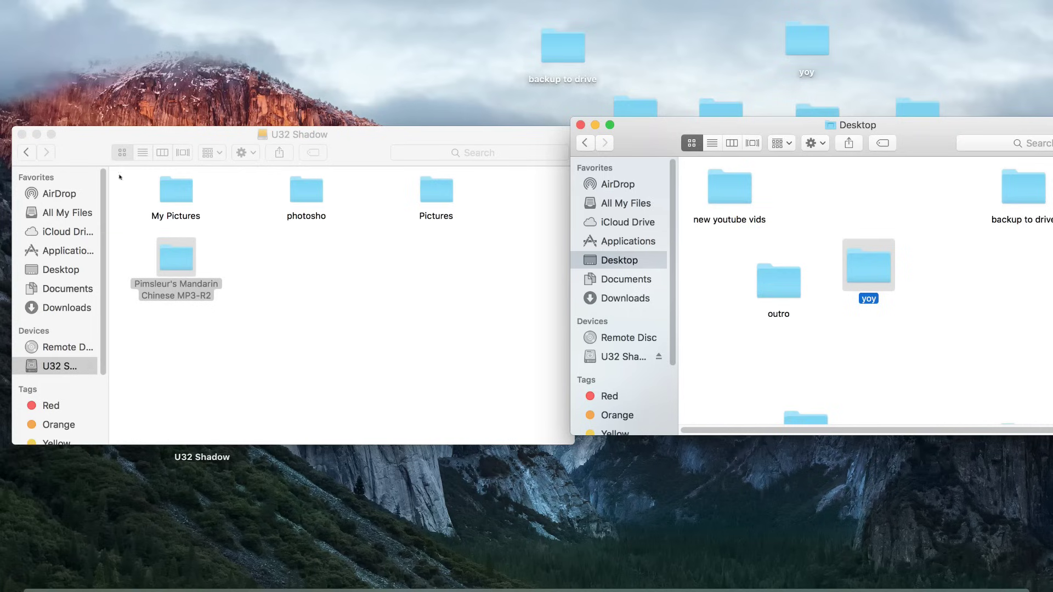
pyautogui.click(44, 331)
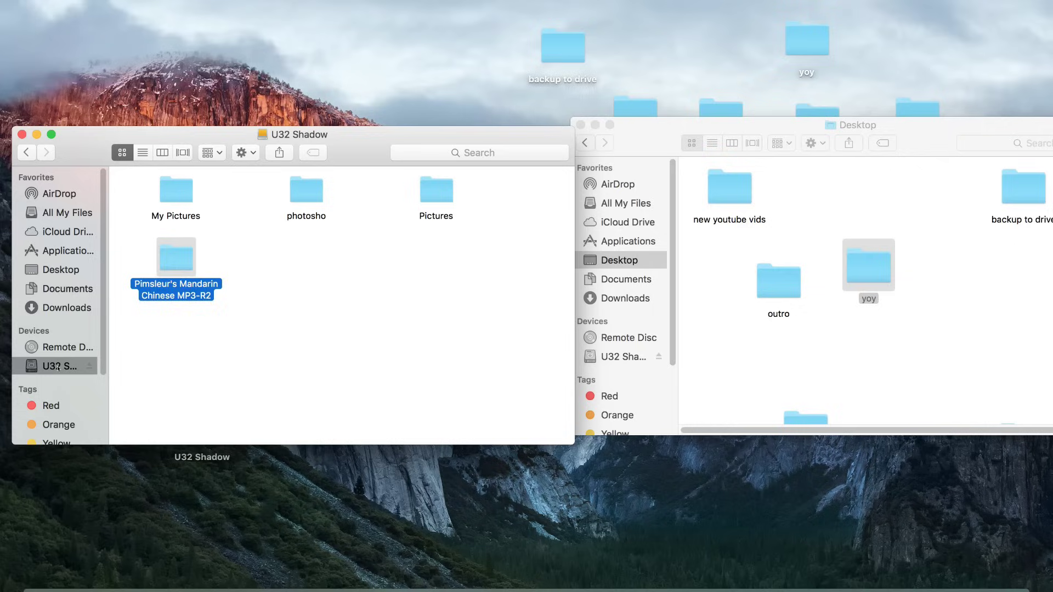
pyautogui.click(230, 329)
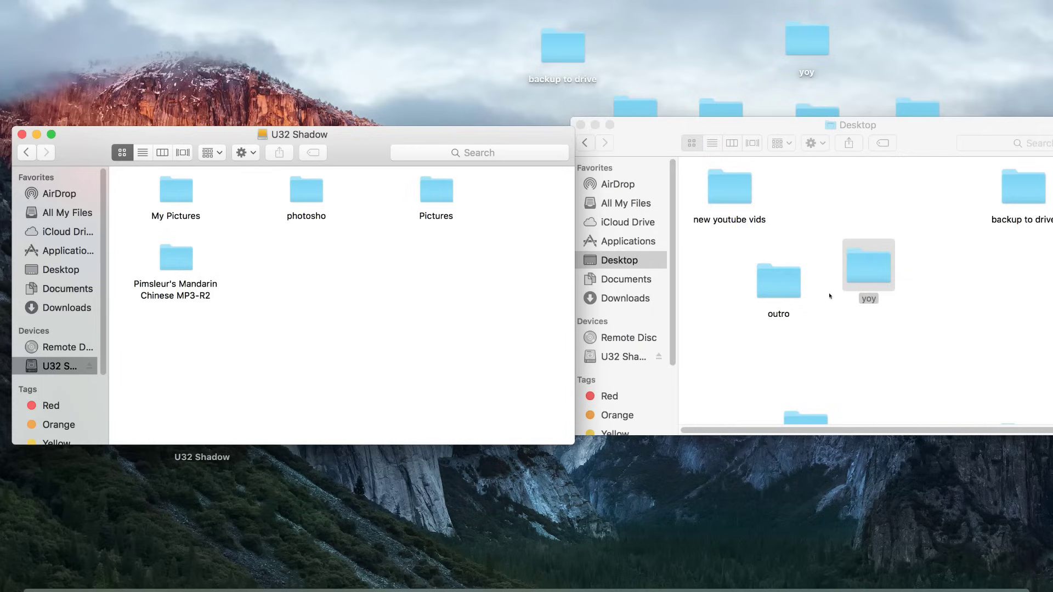
pyautogui.moveTo(174, 267); pyautogui.dragTo(398, 277)
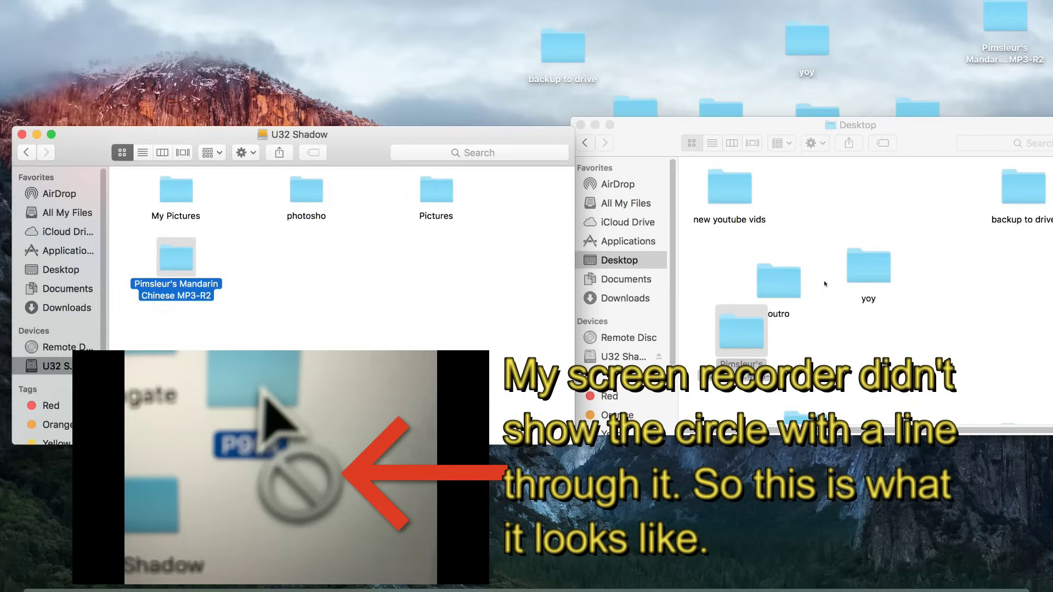
pyautogui.moveTo(871, 265); pyautogui.dragTo(328, 300)
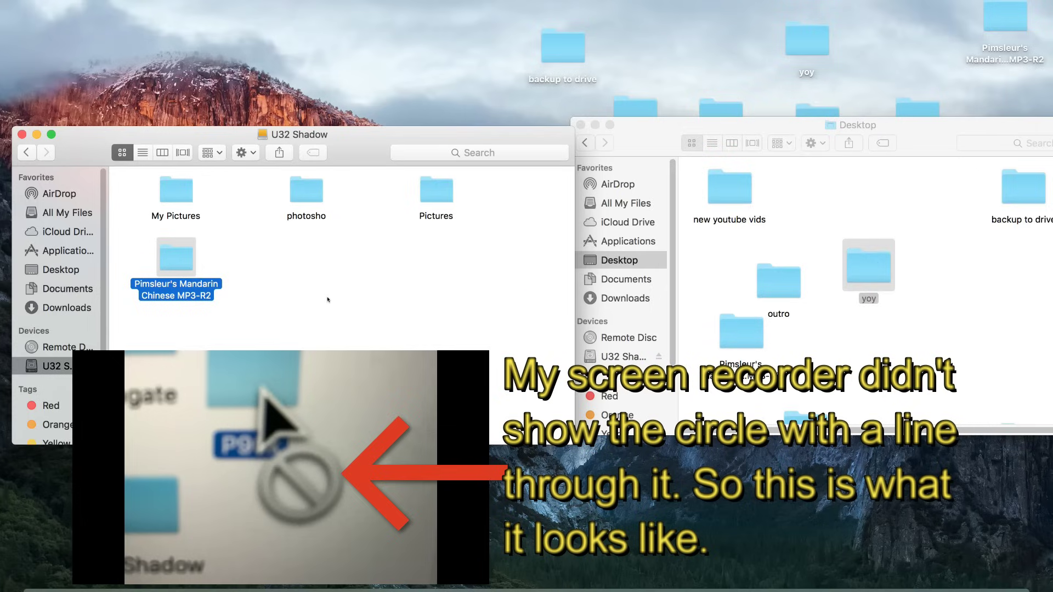
pyautogui.rightClick(56, 368)
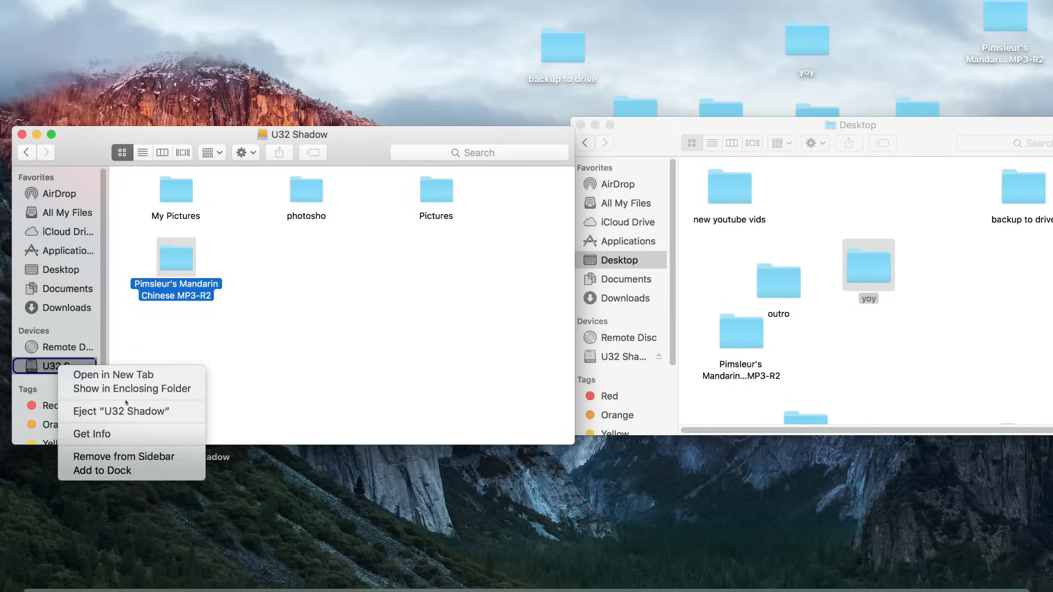
pyautogui.click(122, 430)
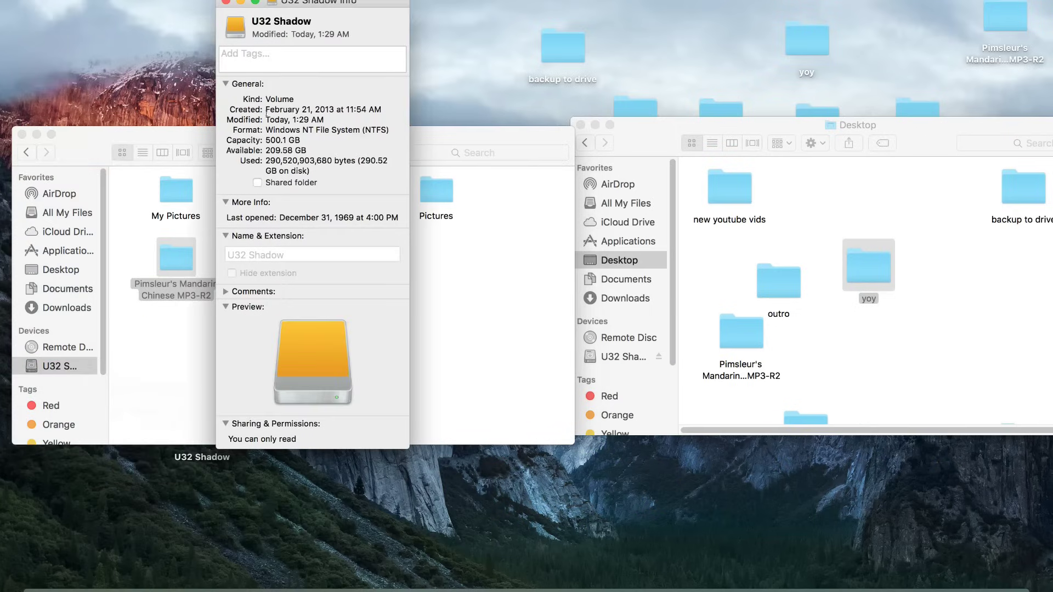
pyautogui.doubleClick(376, 130)
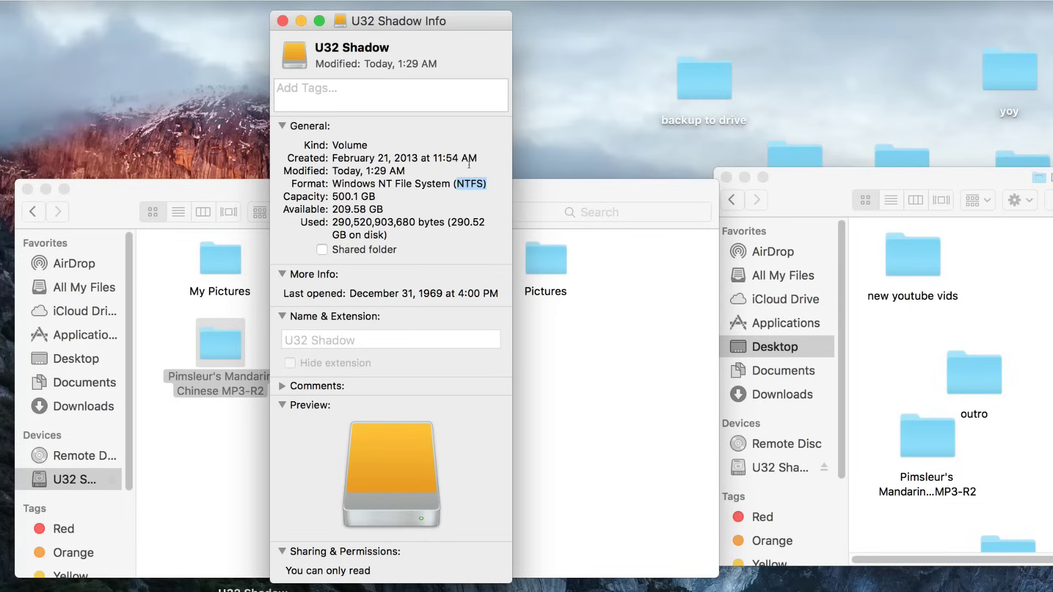
pyautogui.click(462, 185)
pyautogui.moveTo(453, 184); pyautogui.dragTo(485, 185)
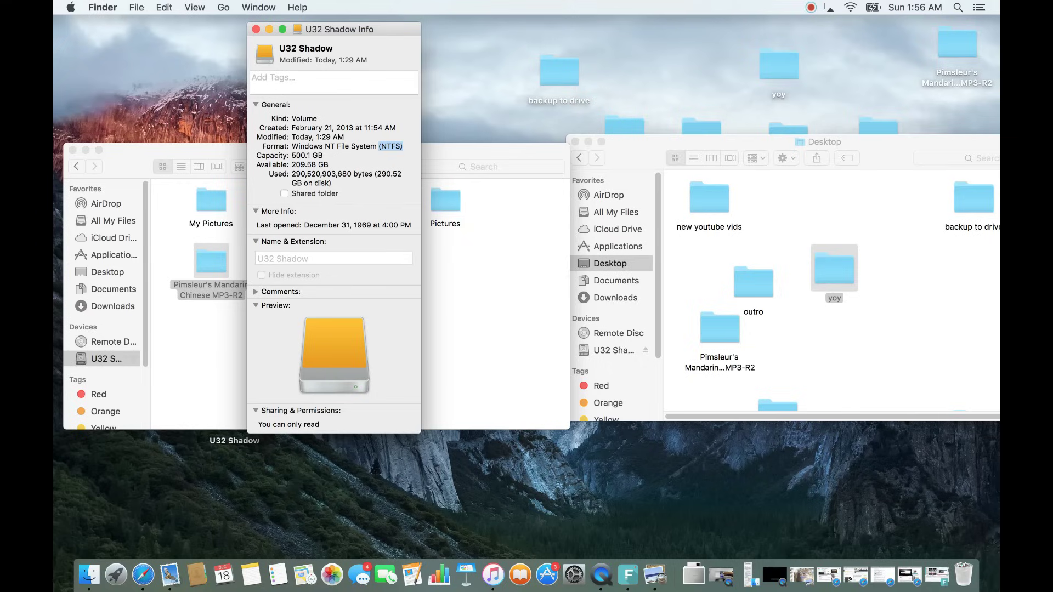
pyautogui.click(256, 29)
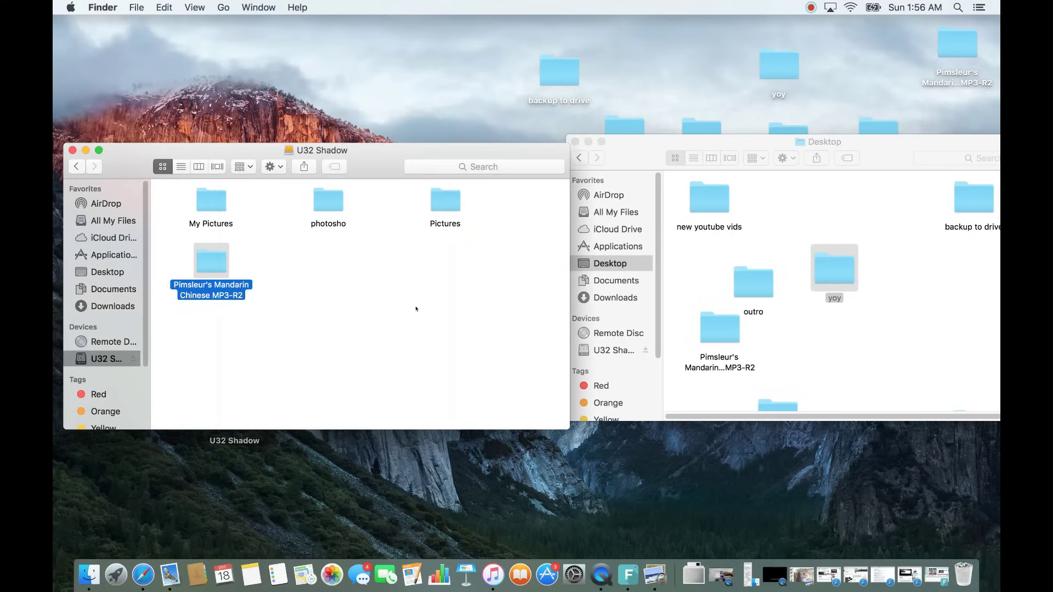
pyautogui.moveTo(375, 163)
pyautogui.mouseDown()
pyautogui.moveTo(396, 166)
pyautogui.moveTo(377, 185)
pyautogui.mouseUp()
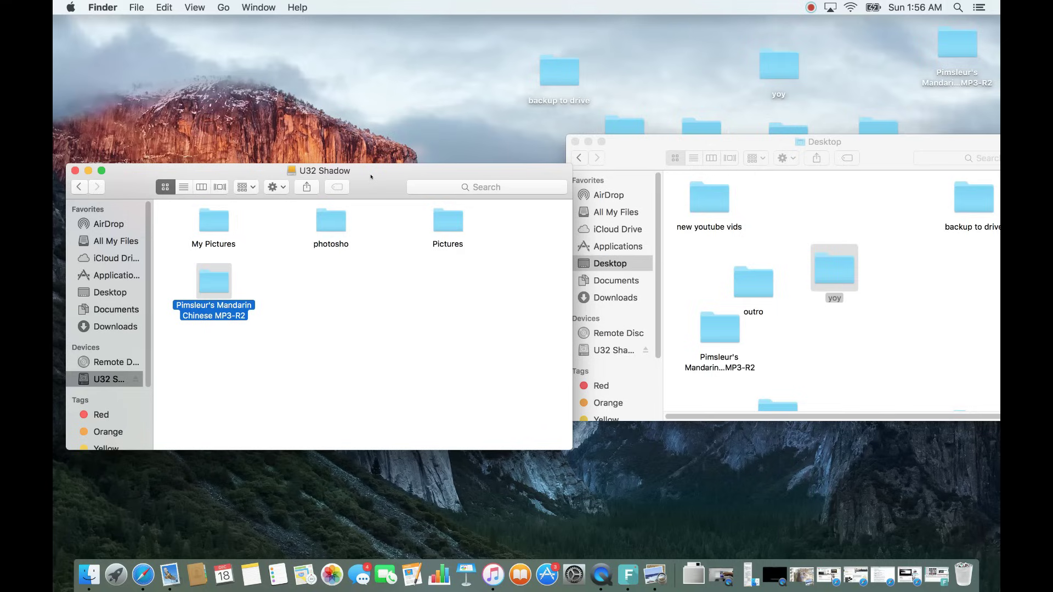
pyautogui.moveTo(391, 174); pyautogui.dragTo(395, 173)
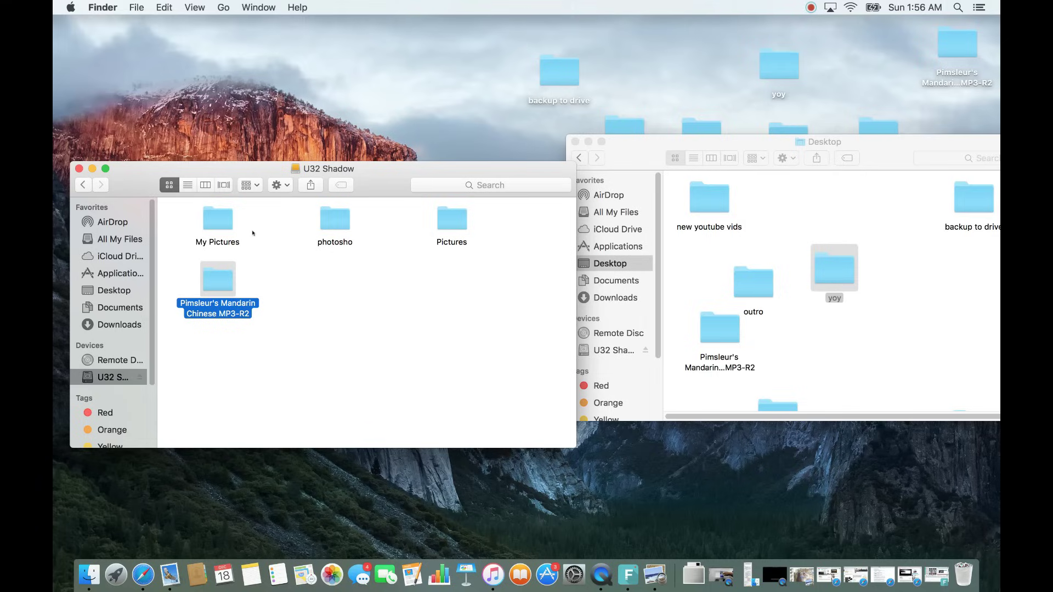
pyautogui.click(220, 257)
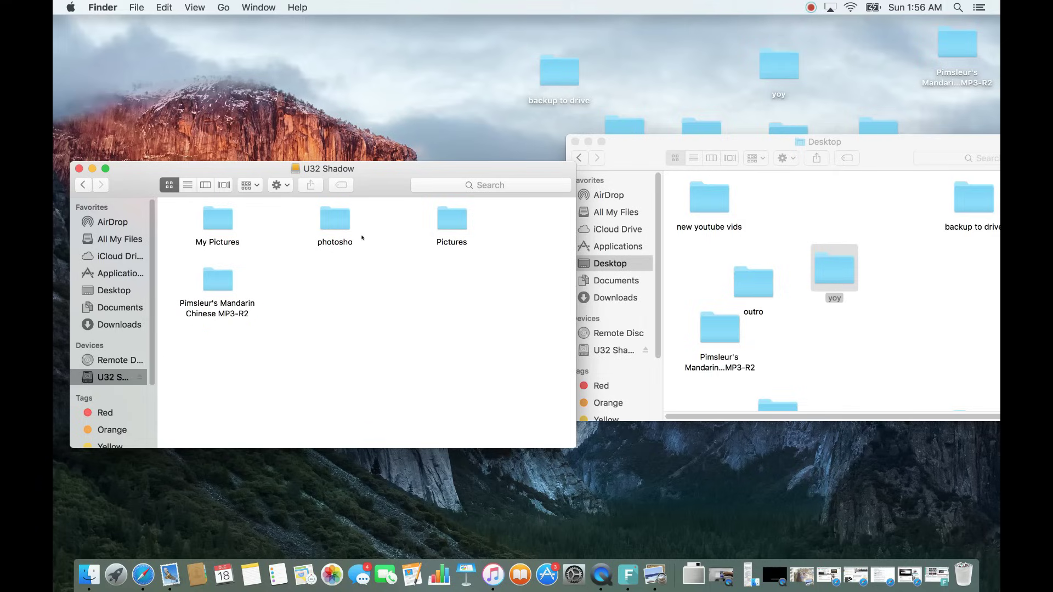
pyautogui.click(212, 285)
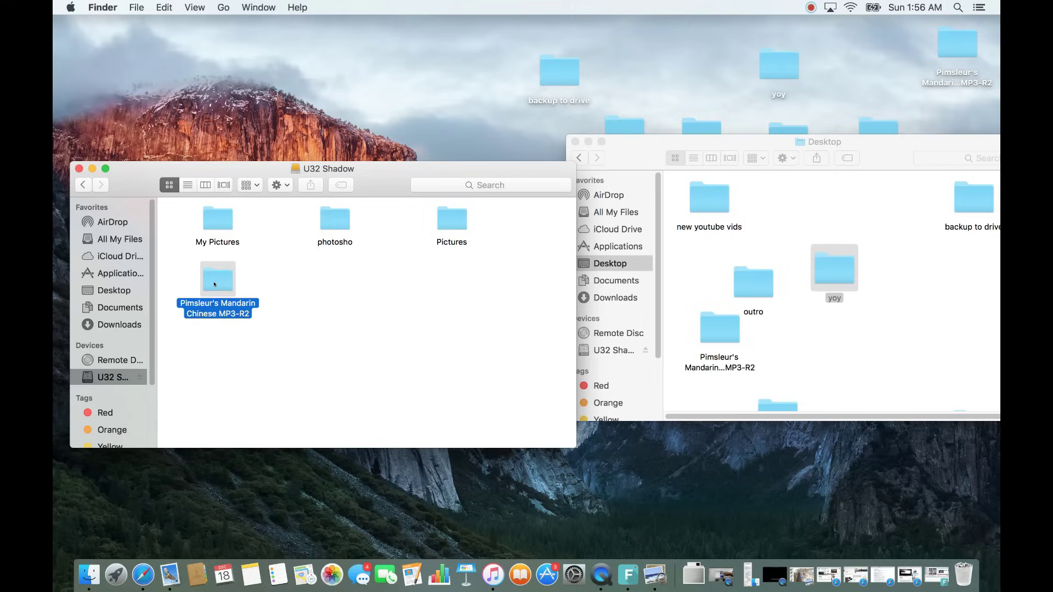
# Copy the Pimsleur folder onto the desktop, replacing the older copy, then select My Pictures, photosho and Pictures.
pyautogui.moveTo(212, 285); pyautogui.dragTo(353, 68)
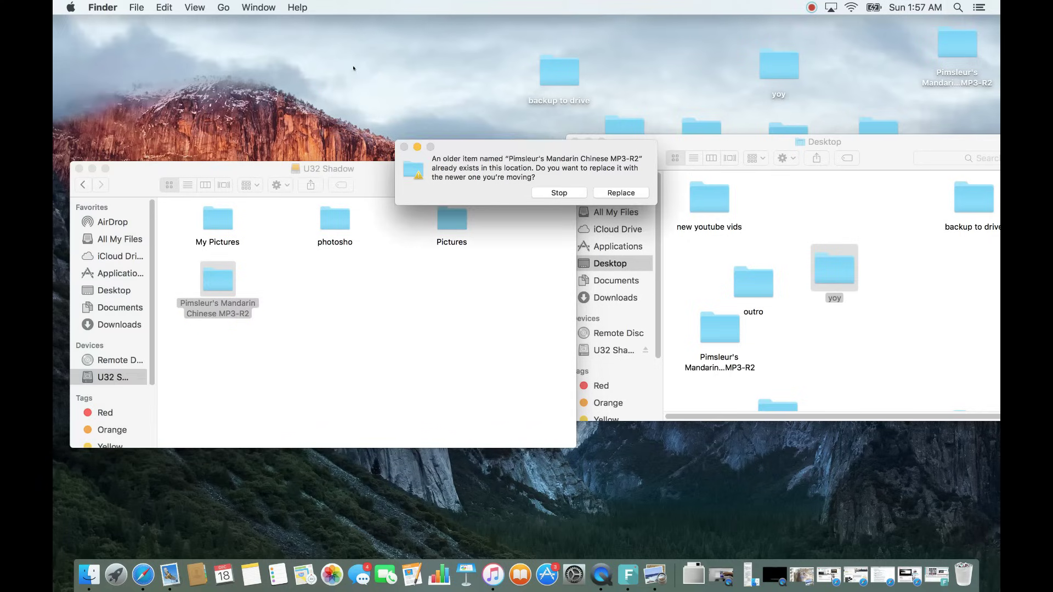
pyautogui.click(621, 193)
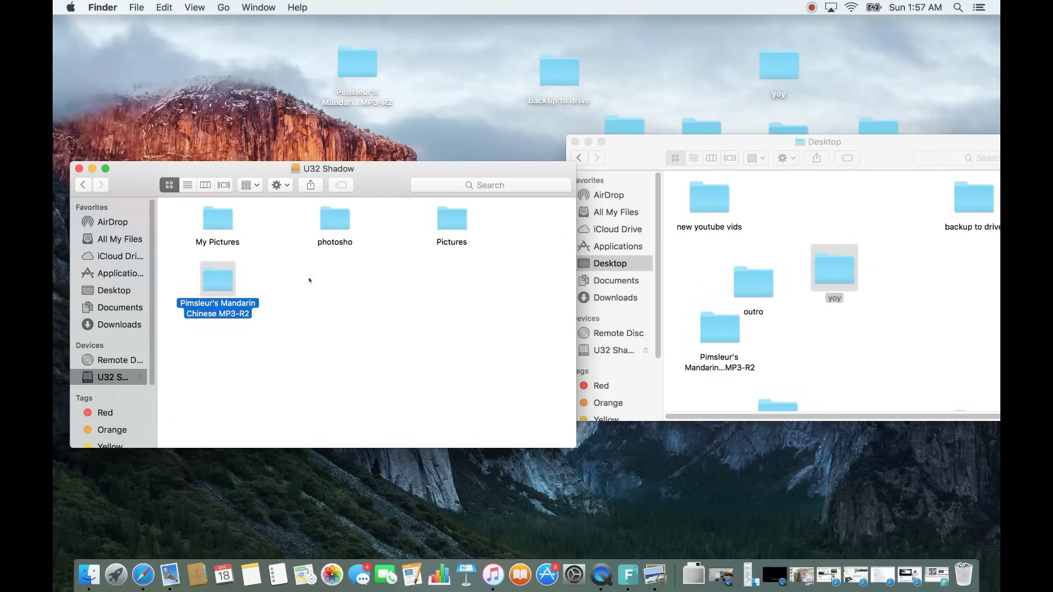
pyautogui.moveTo(190, 211); pyautogui.dragTo(495, 234)
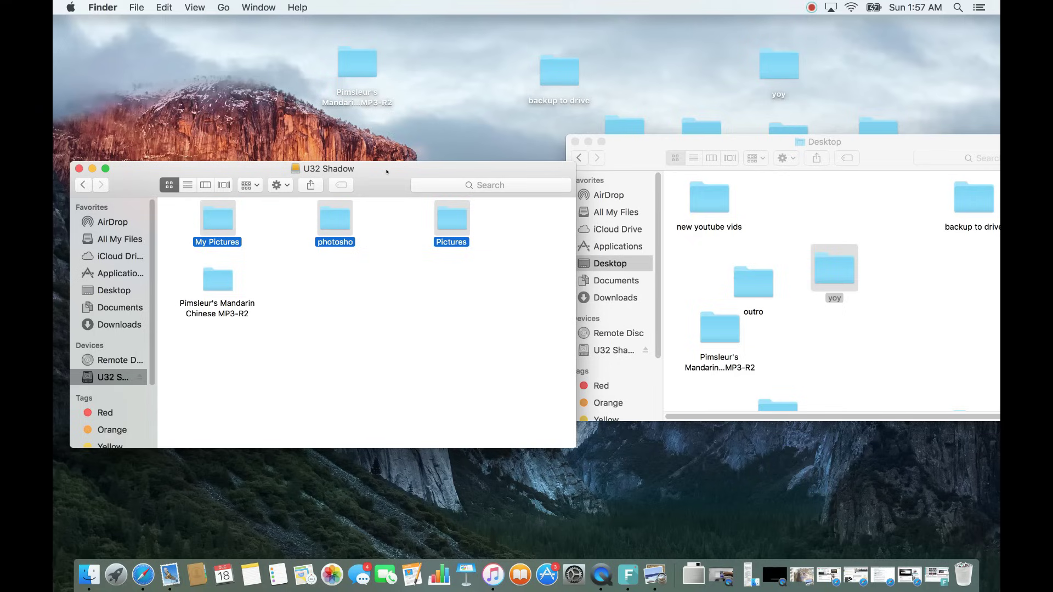
pyautogui.moveTo(386, 170); pyautogui.dragTo(392, 148)
pyautogui.click(228, 267)
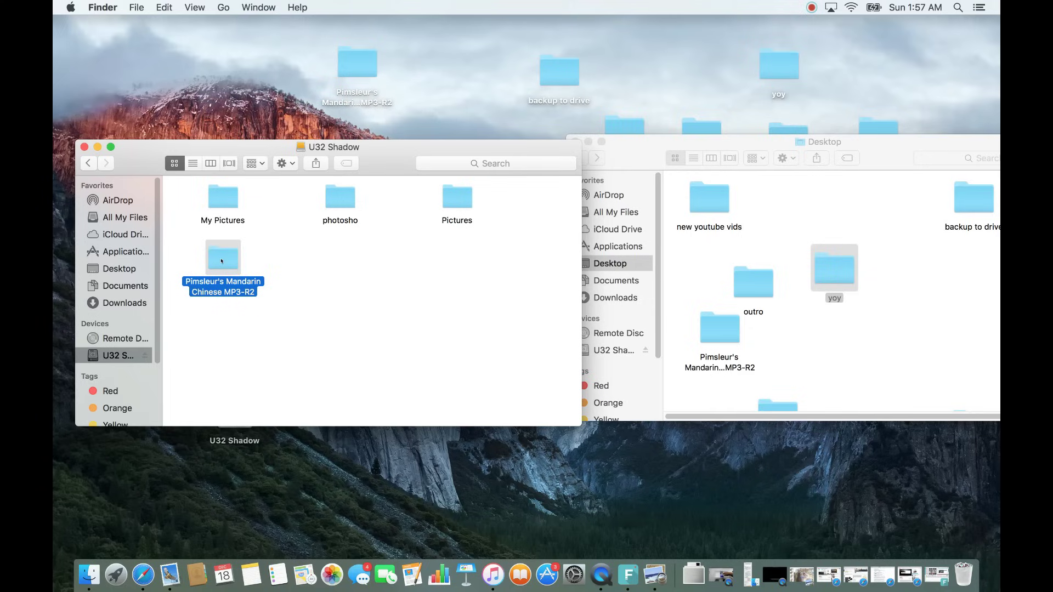
pyautogui.moveTo(197, 205); pyautogui.dragTo(476, 181)
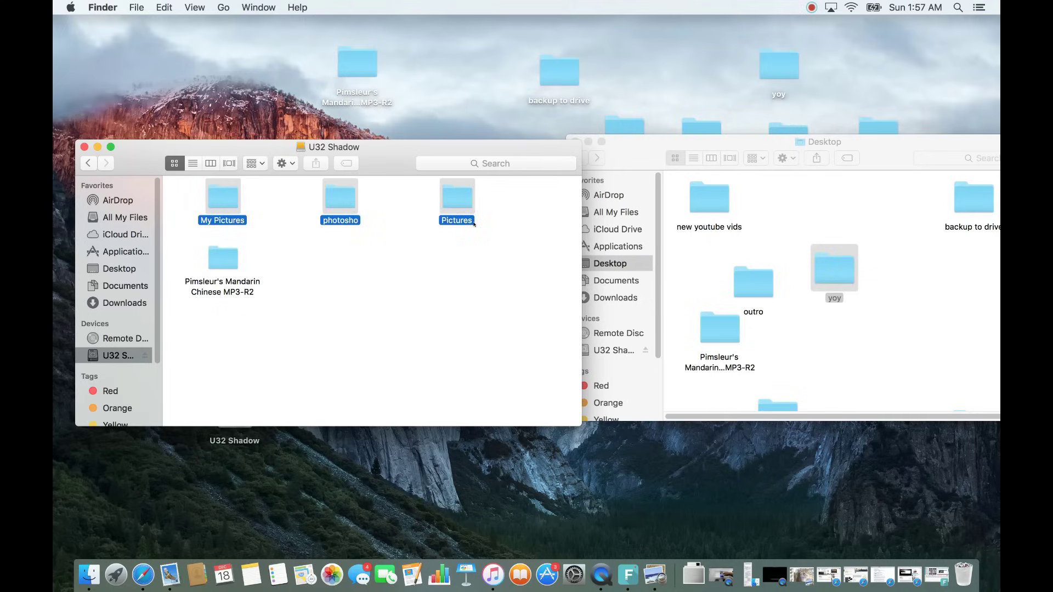
pyautogui.moveTo(387, 152); pyautogui.dragTo(384, 213)
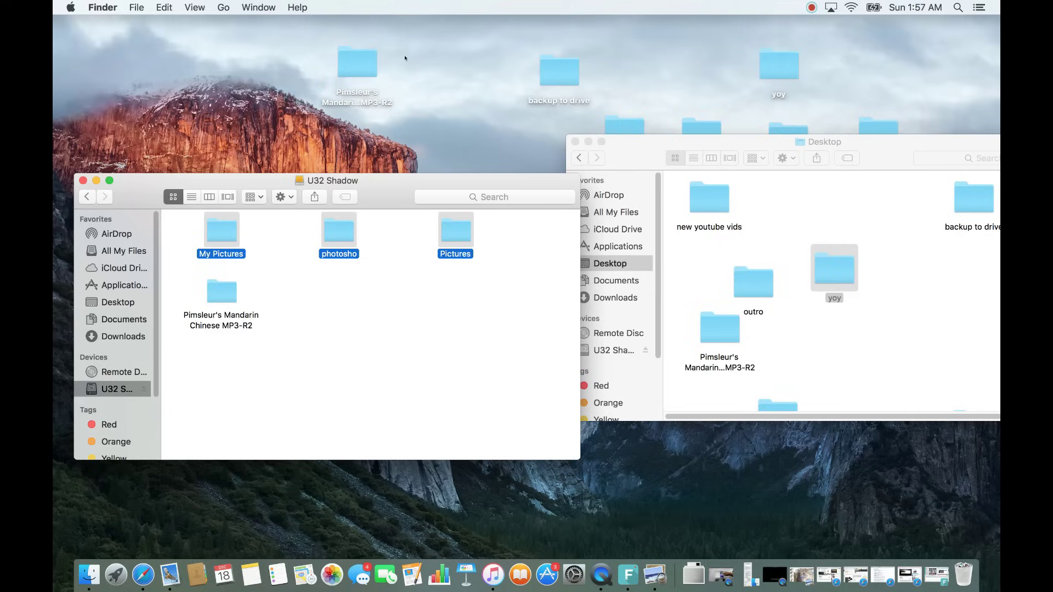
# Search Spotlight for 'disk' and launch Disk Utility from the results.
pyautogui.click(959, 7)
pyautogui.click(546, 125)
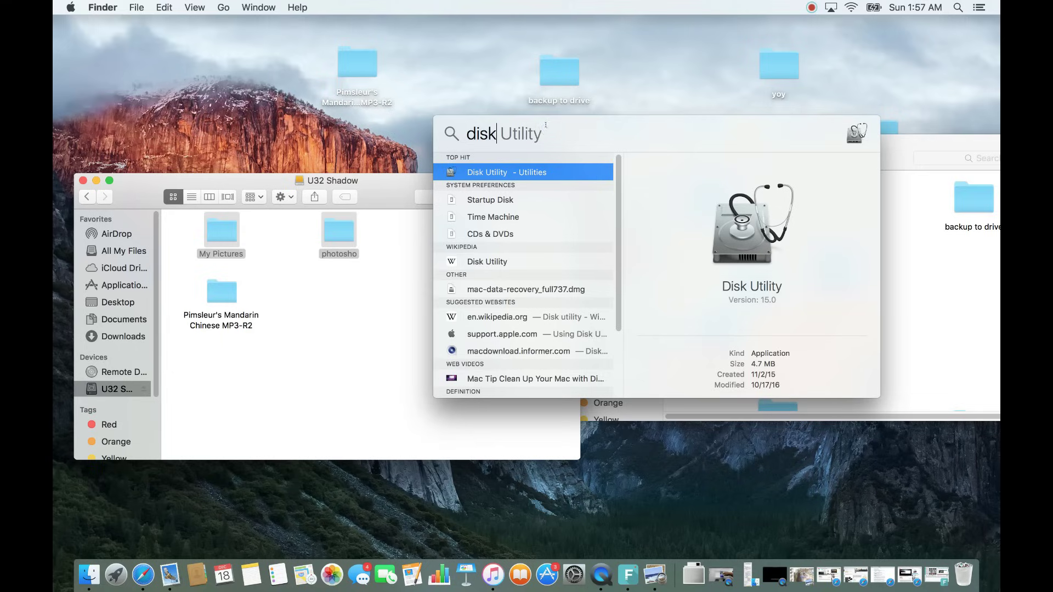
pyautogui.doubleClick(546, 124)
pyautogui.write('si')
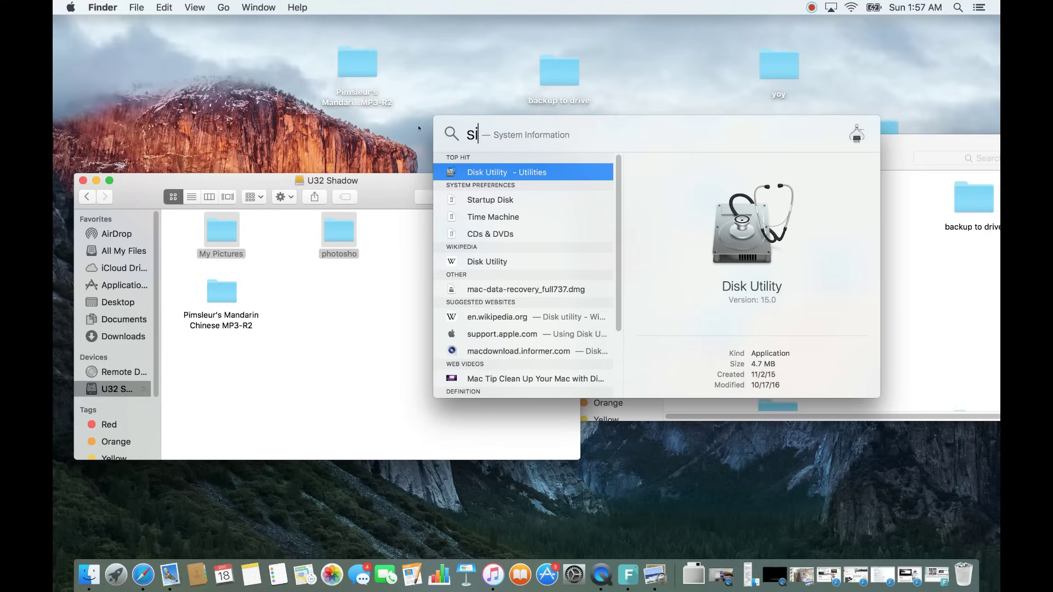
pyautogui.press('BackSpace')
pyautogui.write('disk')
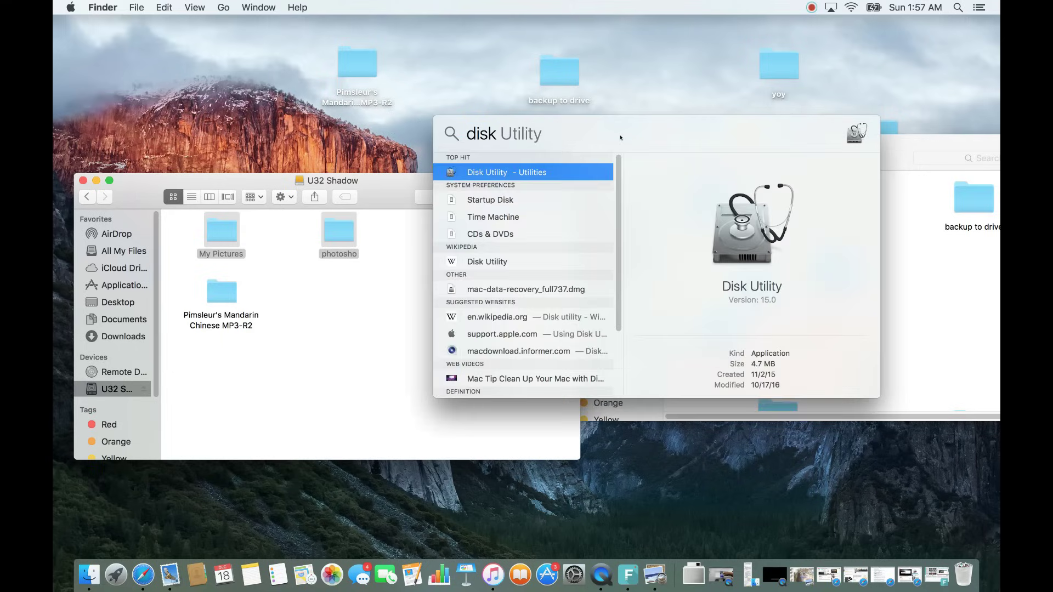
pyautogui.press('super+a')
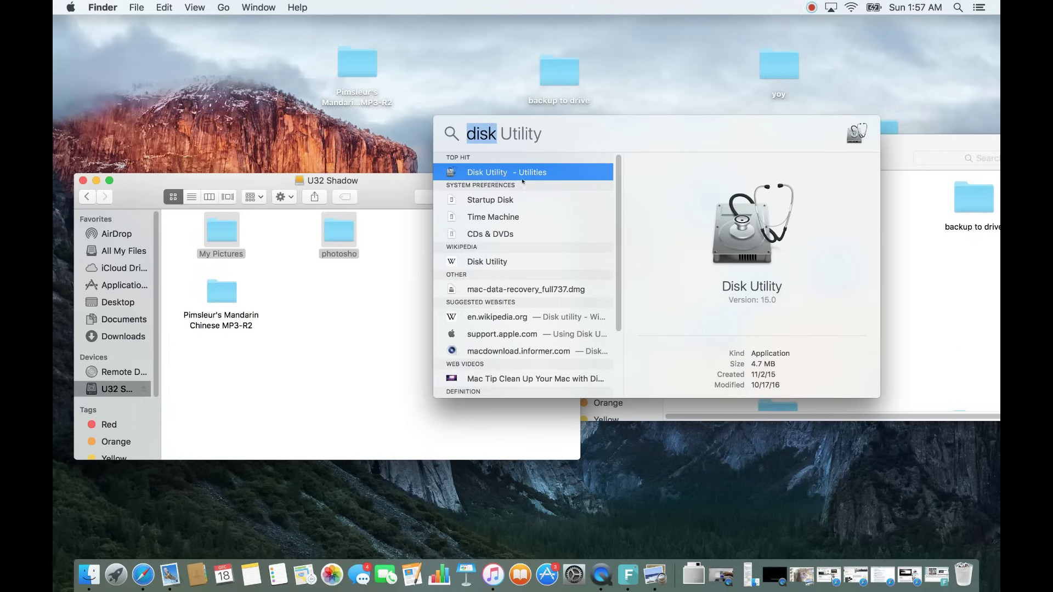
pyautogui.doubleClick(515, 174)
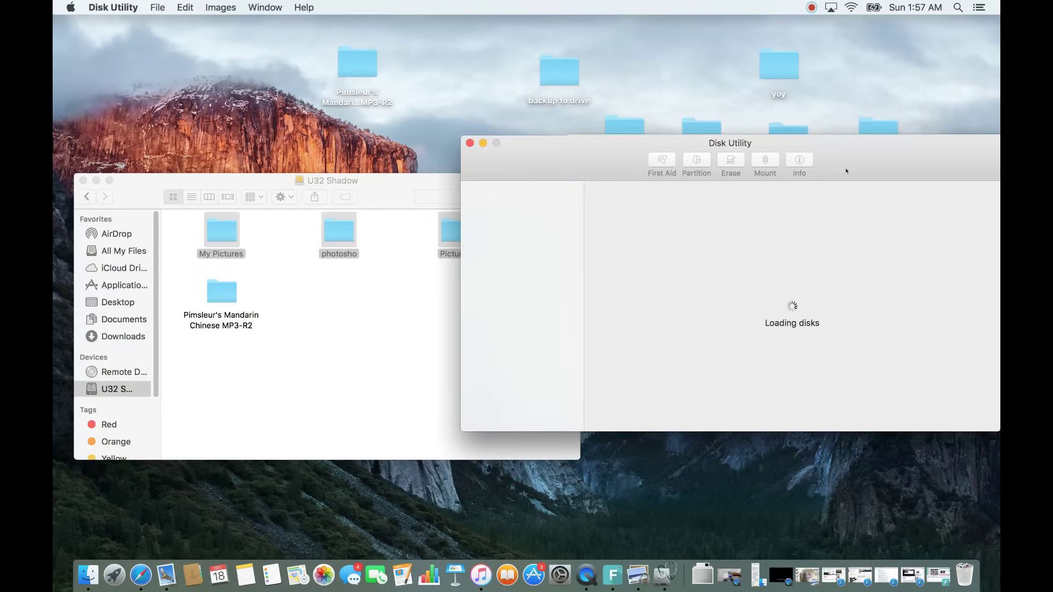
# Check the U32 Shadow volume's NTFS details in Disk Utility's sidebar.
pyautogui.moveTo(894, 148); pyautogui.dragTo(868, 110)
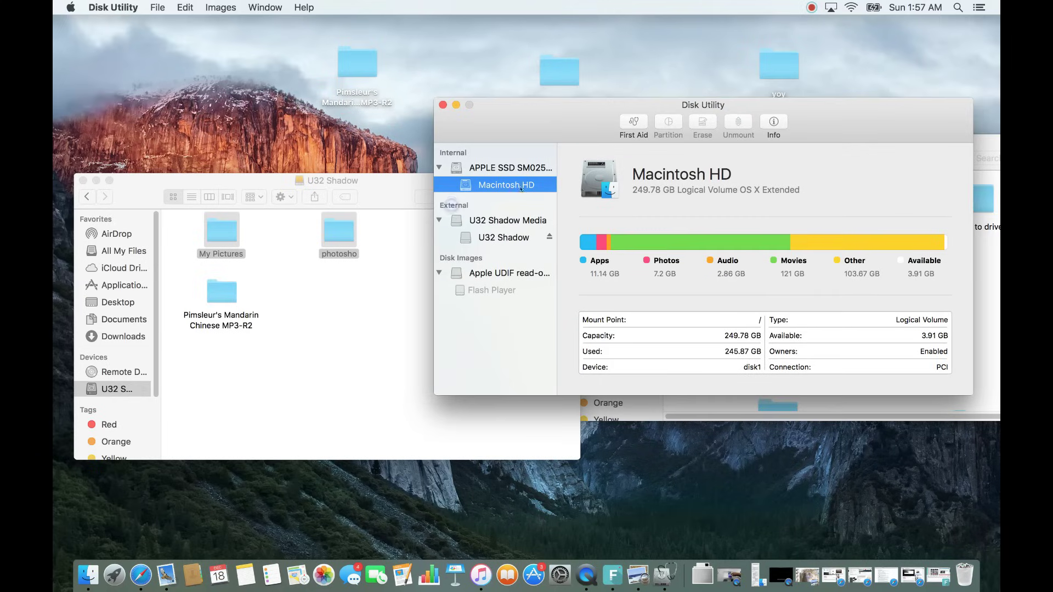
pyautogui.click(513, 220)
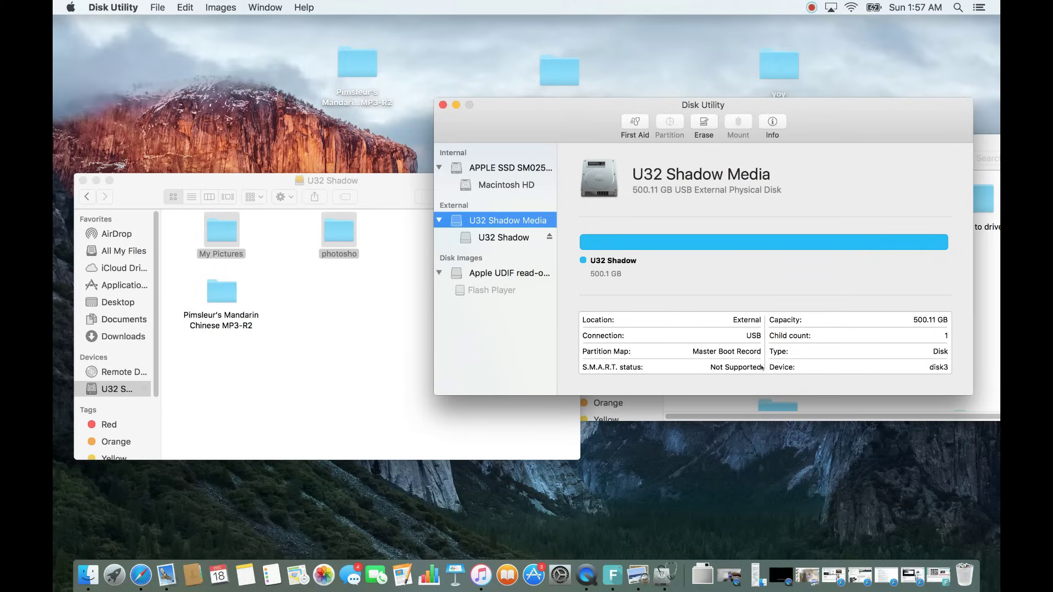
pyautogui.click(911, 323)
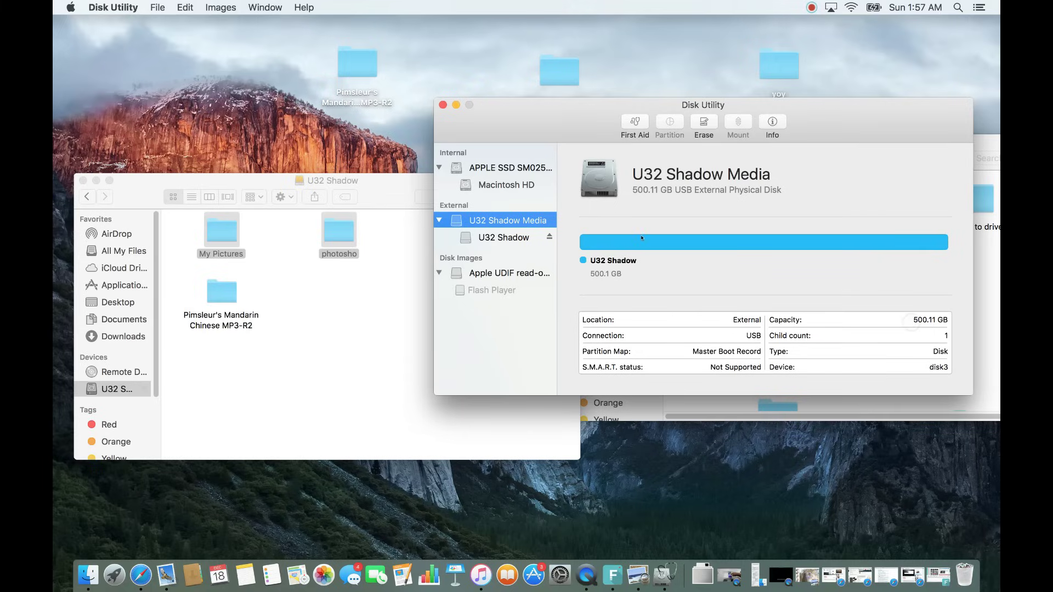
pyautogui.click(494, 240)
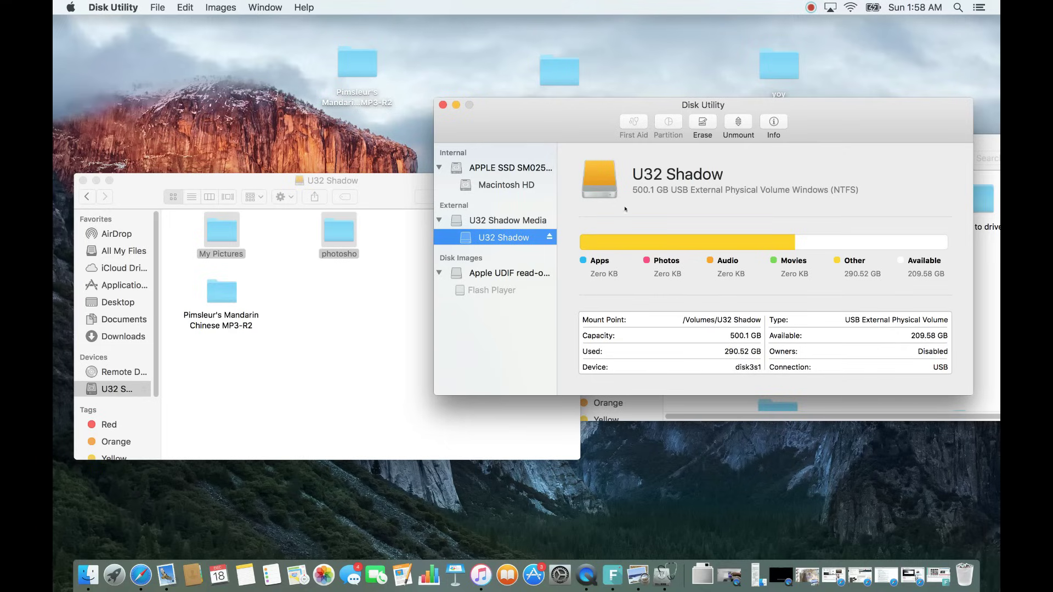
# Compare the U32 Shadow volume and U32 Shadow Media, ending on the whole physical disk.
pyautogui.click(346, 65)
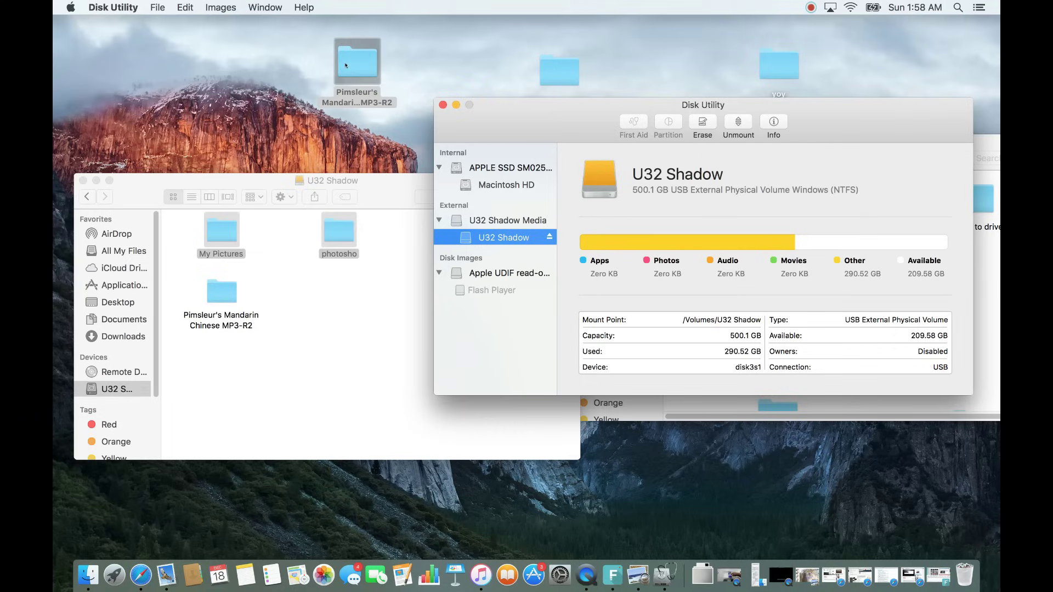
pyautogui.moveTo(579, 124); pyautogui.dragTo(614, 129)
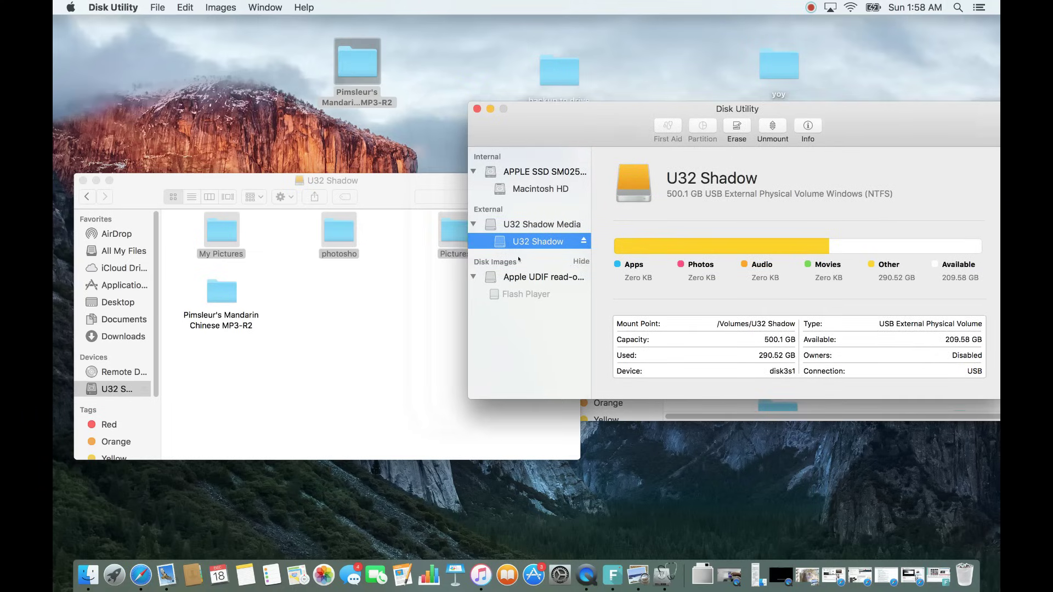
pyautogui.click(526, 225)
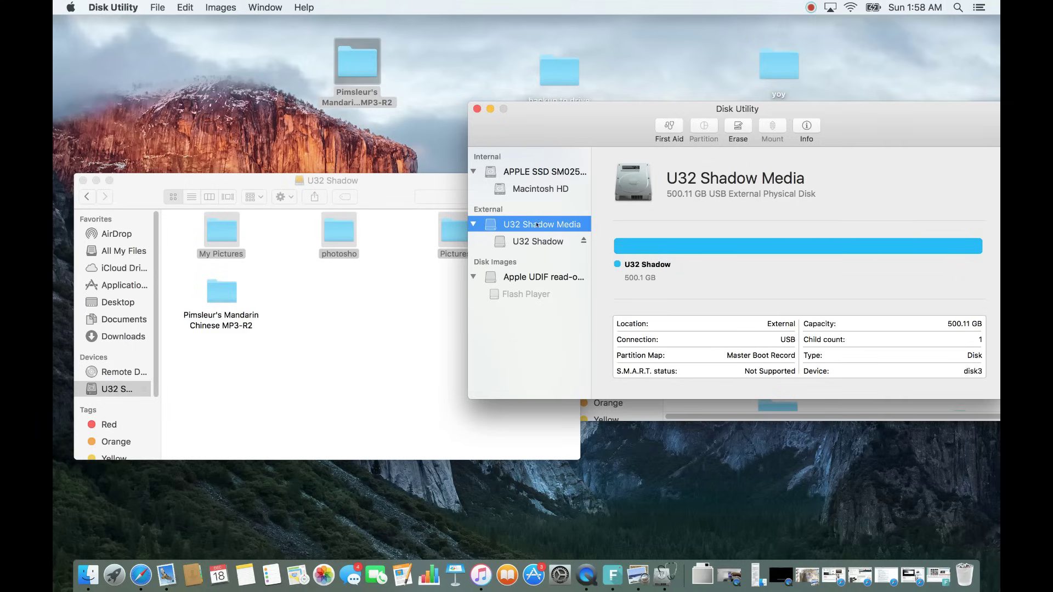
pyautogui.click(540, 240)
pyautogui.click(540, 228)
pyautogui.click(541, 241)
pyautogui.click(503, 226)
# Start erasing U32 Shadow Media with the volume name u32 and list the format options.
pyautogui.click(738, 127)
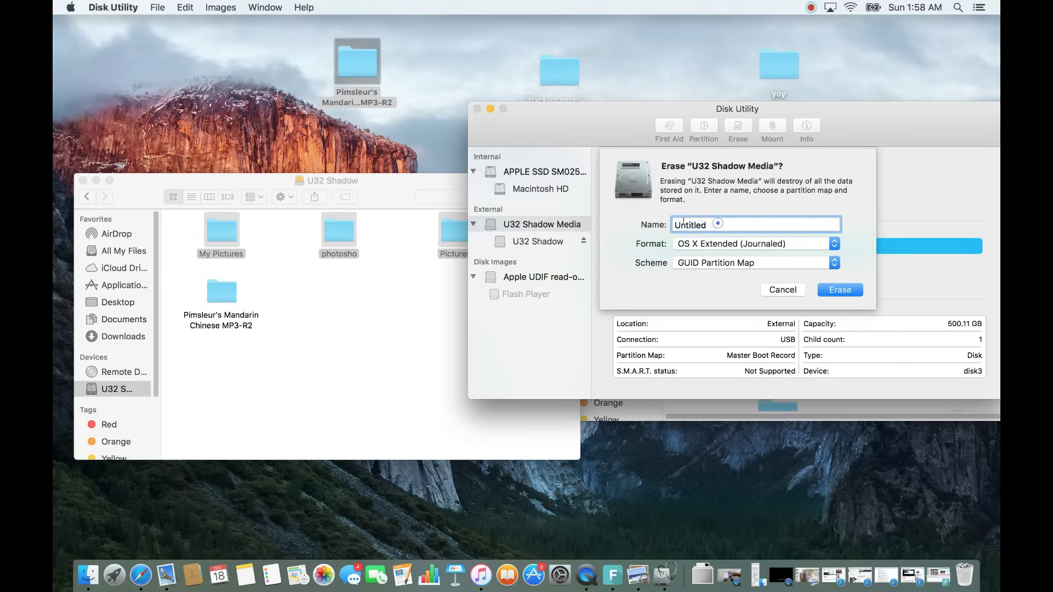
pyautogui.write('u32')
pyautogui.click(767, 244)
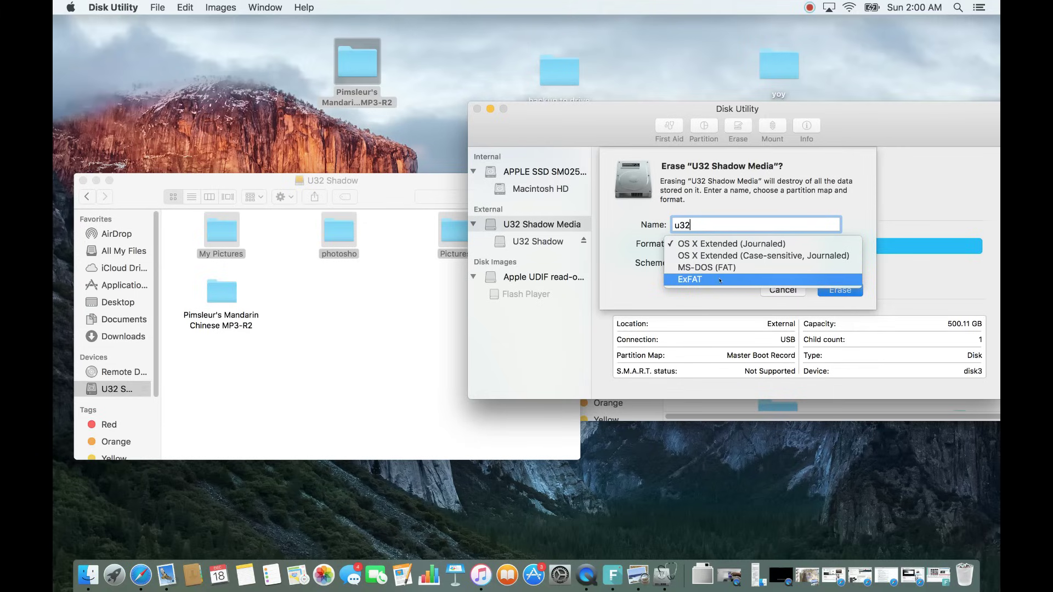
# Erase the drive as ExFAT, decline Time Machine backups, and dismiss the completion notice.
pyautogui.click(720, 280)
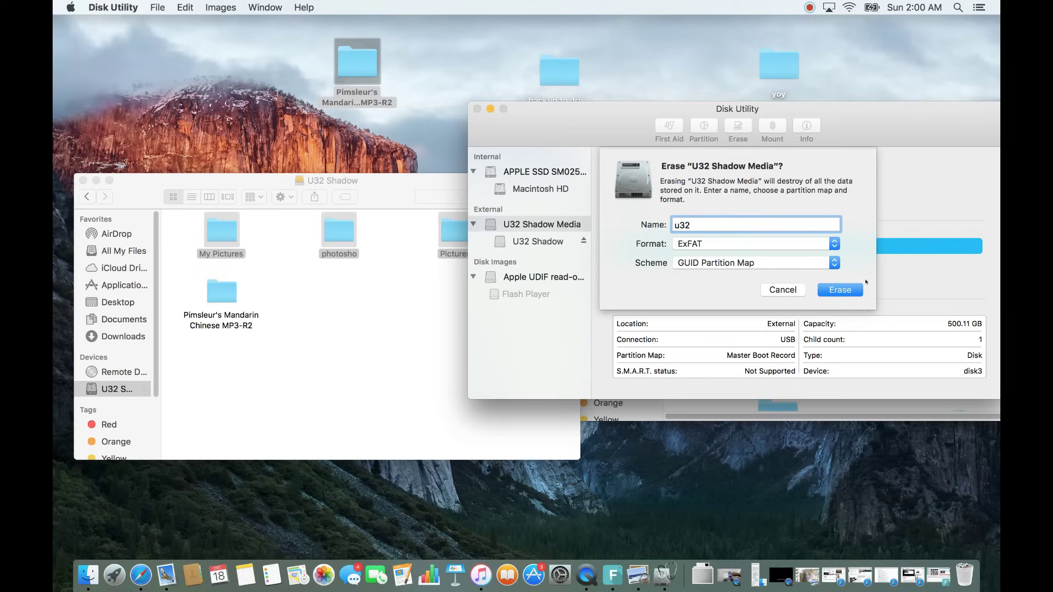
pyautogui.click(839, 289)
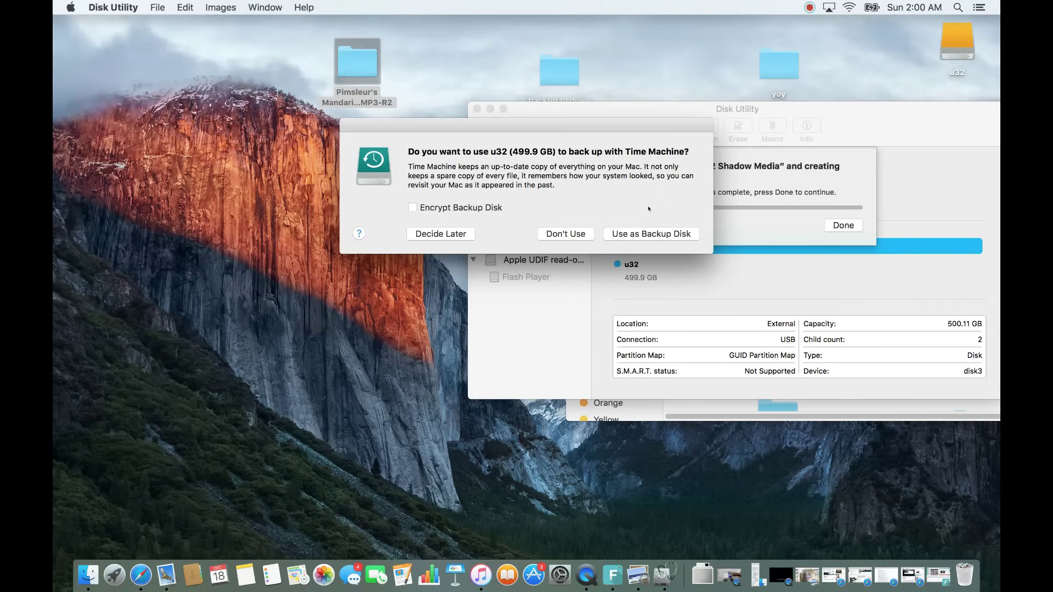
pyautogui.click(570, 234)
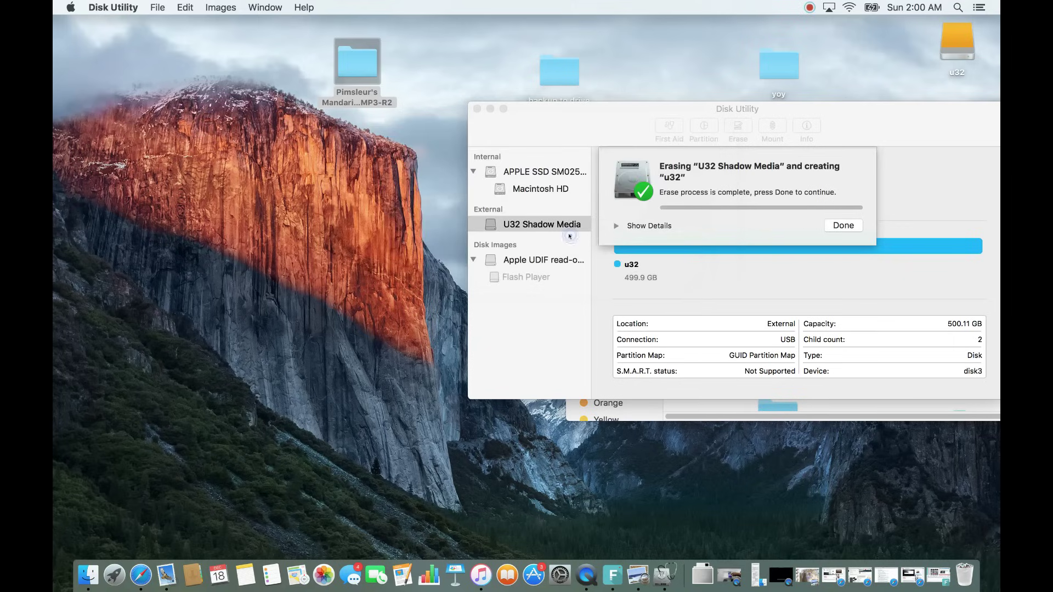
pyautogui.click(842, 225)
pyautogui.moveTo(604, 126); pyautogui.dragTo(611, 131)
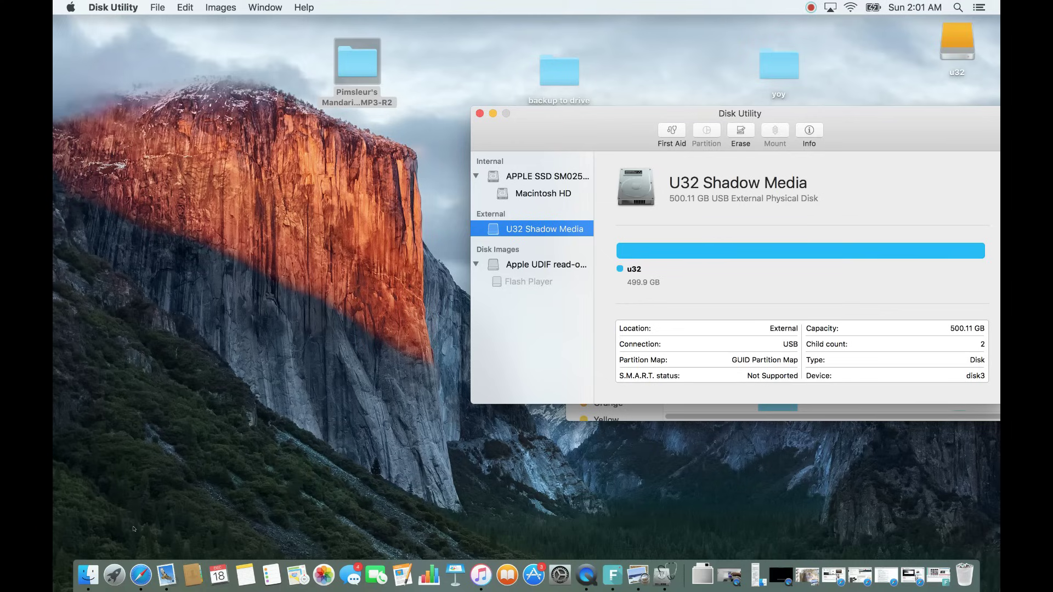
pyautogui.click(89, 574)
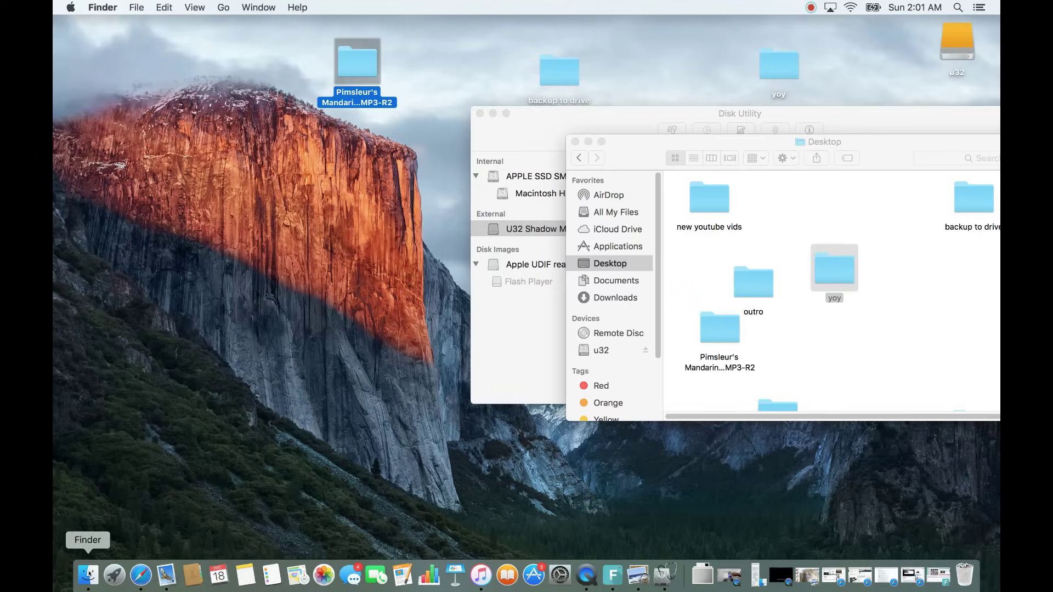
# Confirm via Get Info that the u32 drive is formatted ExFAT.
pyautogui.moveTo(860, 144); pyautogui.dragTo(466, 139)
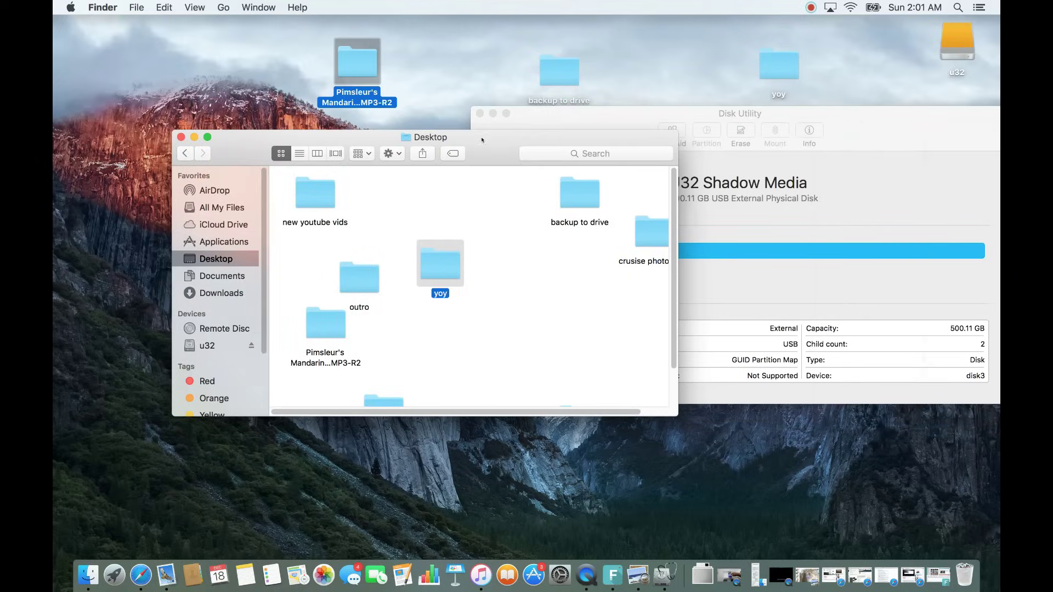
pyautogui.click(219, 346)
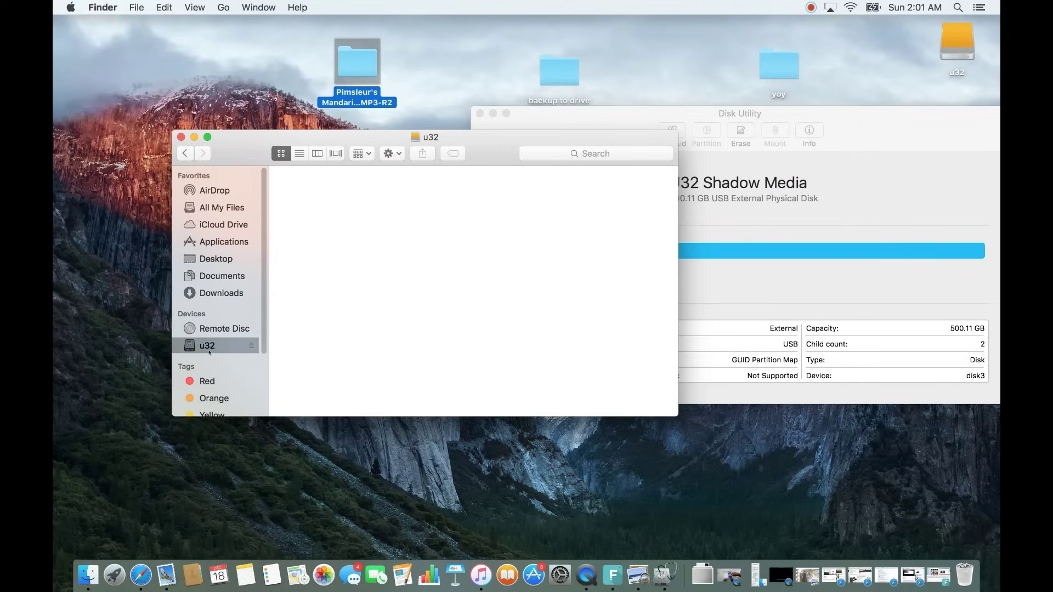
pyautogui.rightClick(221, 349)
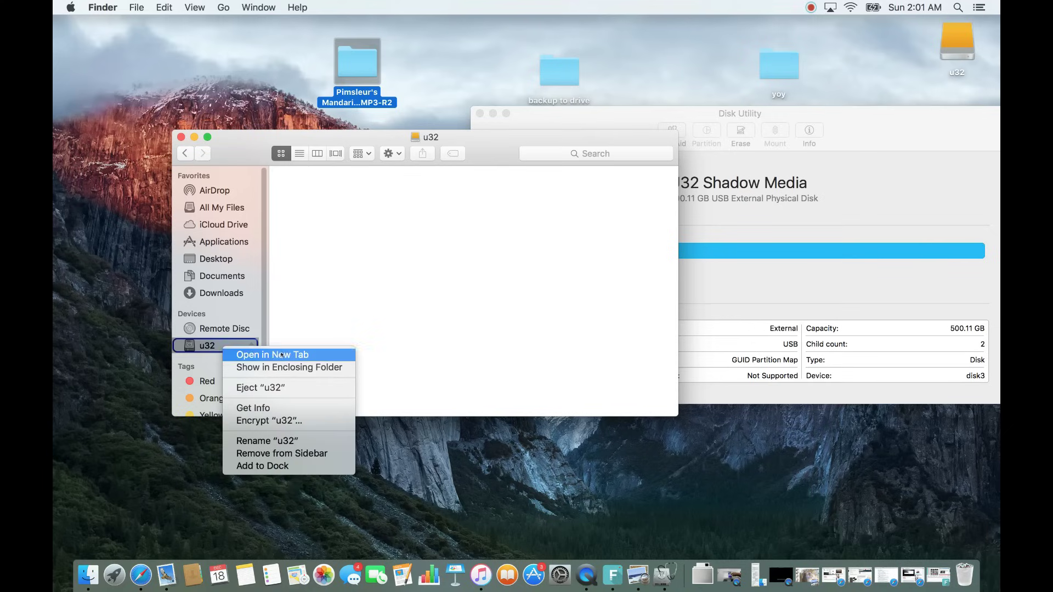
pyautogui.click(255, 408)
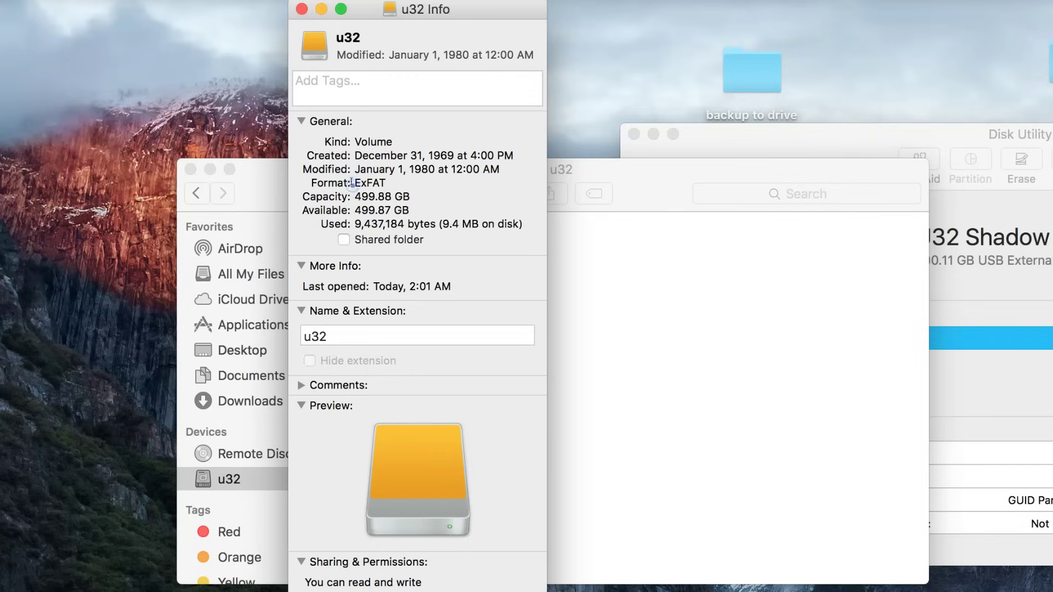
pyautogui.doubleClick(301, 146)
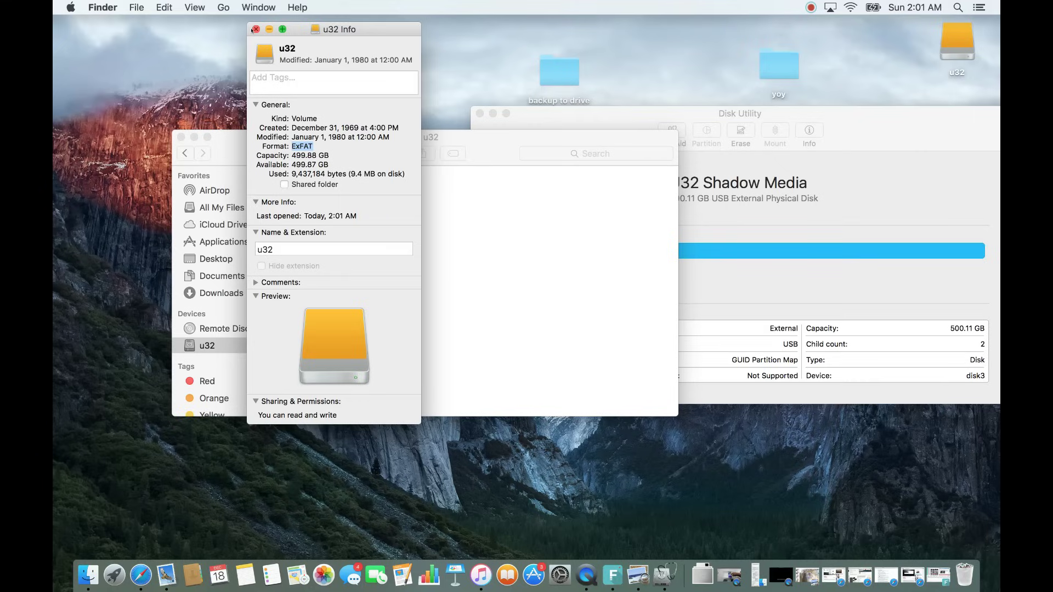
pyautogui.click(301, 10)
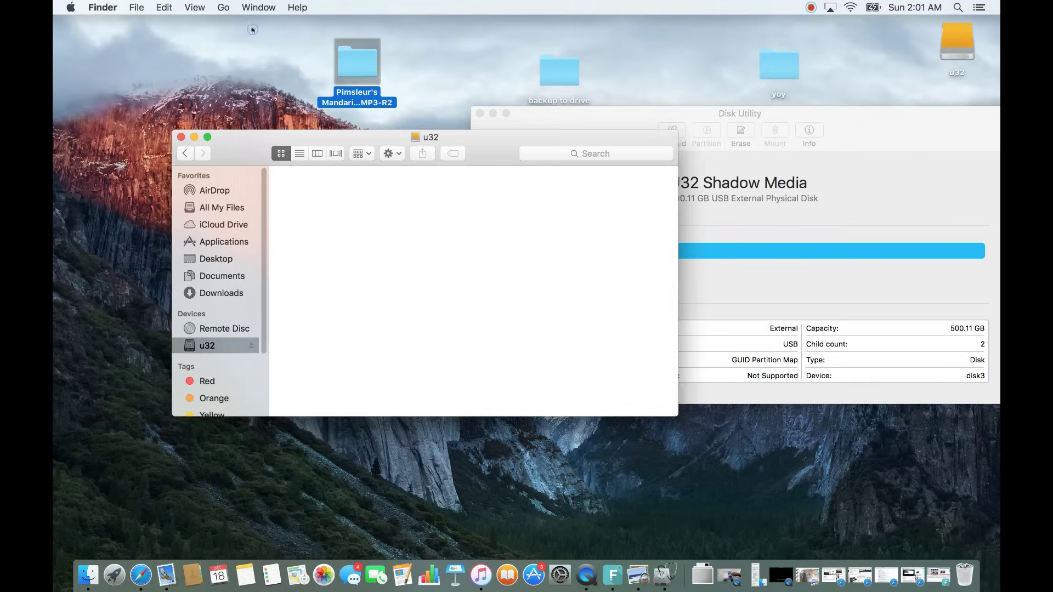
# Copy Pimsleur's Mandarin Chinese MP3-R2 from the desktop onto the u32 drive.
pyautogui.moveTo(351, 136); pyautogui.dragTo(334, 136)
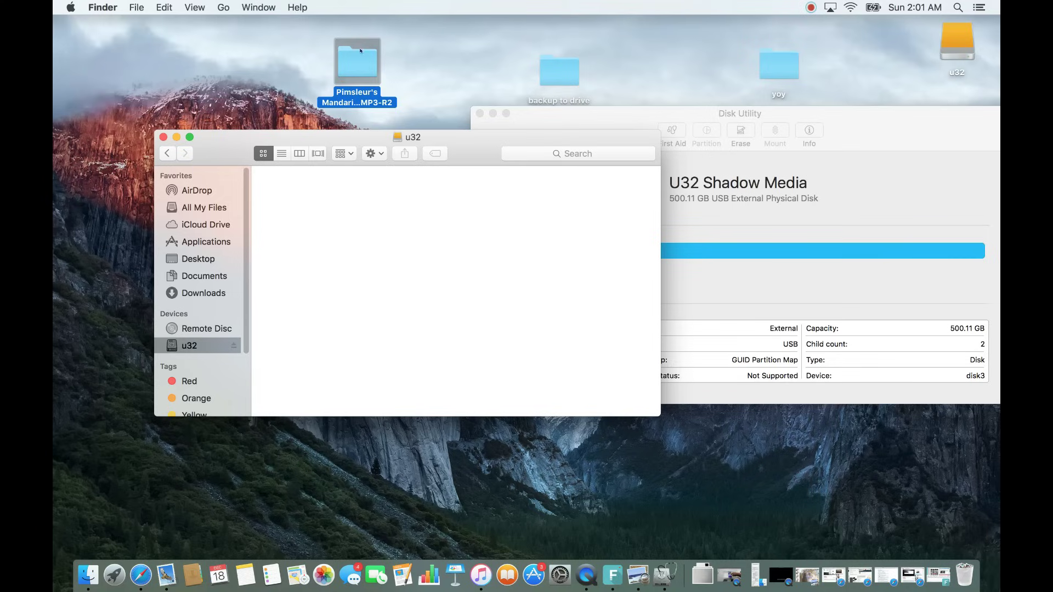
pyautogui.moveTo(360, 50); pyautogui.dragTo(324, 179)
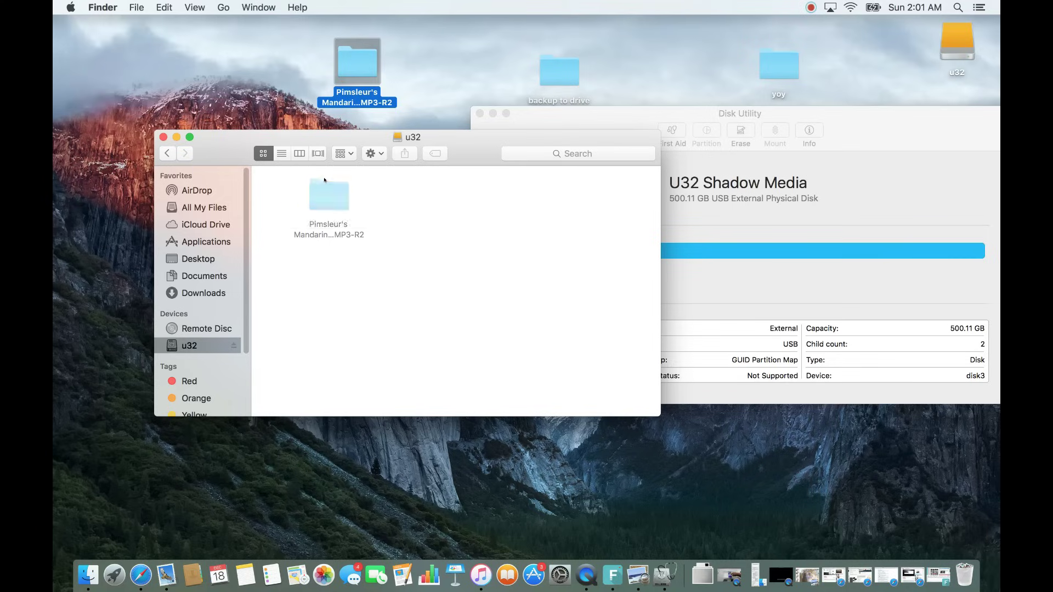
pyautogui.moveTo(470, 141); pyautogui.dragTo(433, 150)
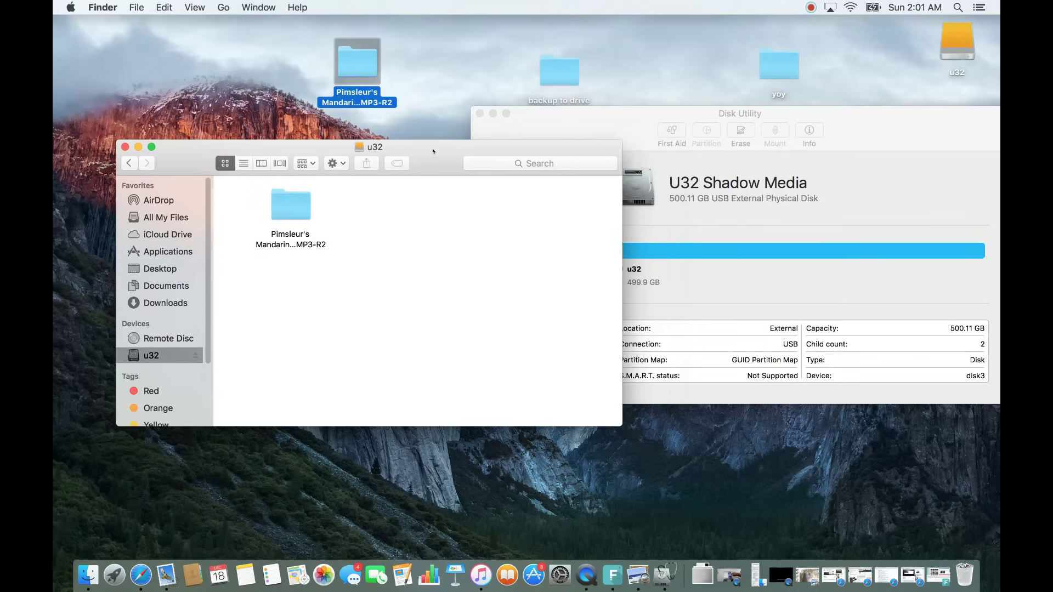